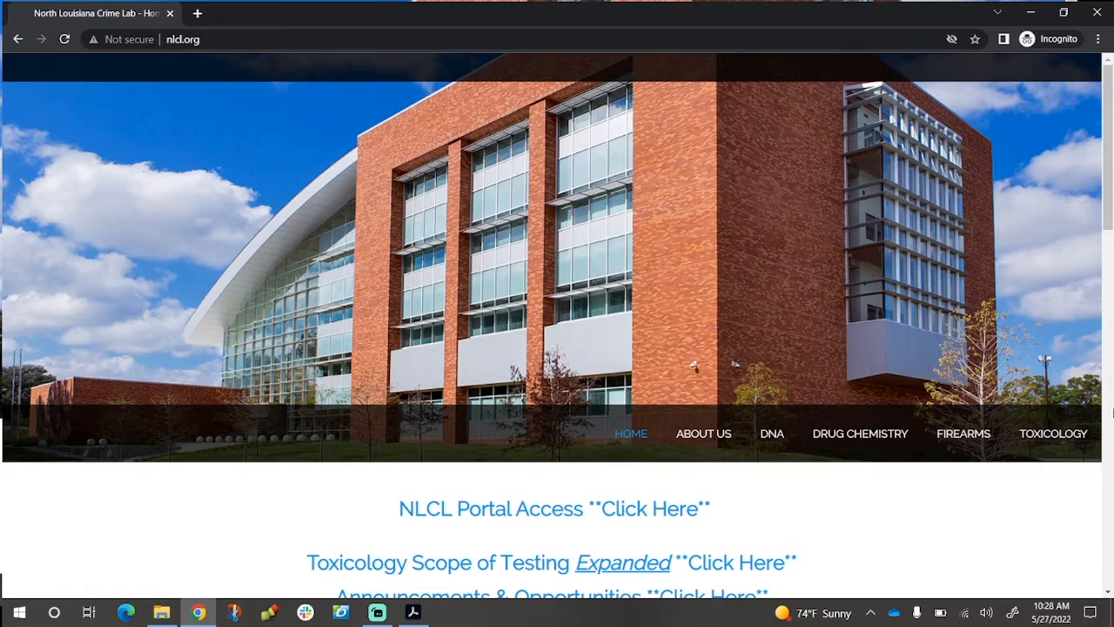
Go to the crime lab site's DNA section and scroll down to its Quick Links box
click(777, 435)
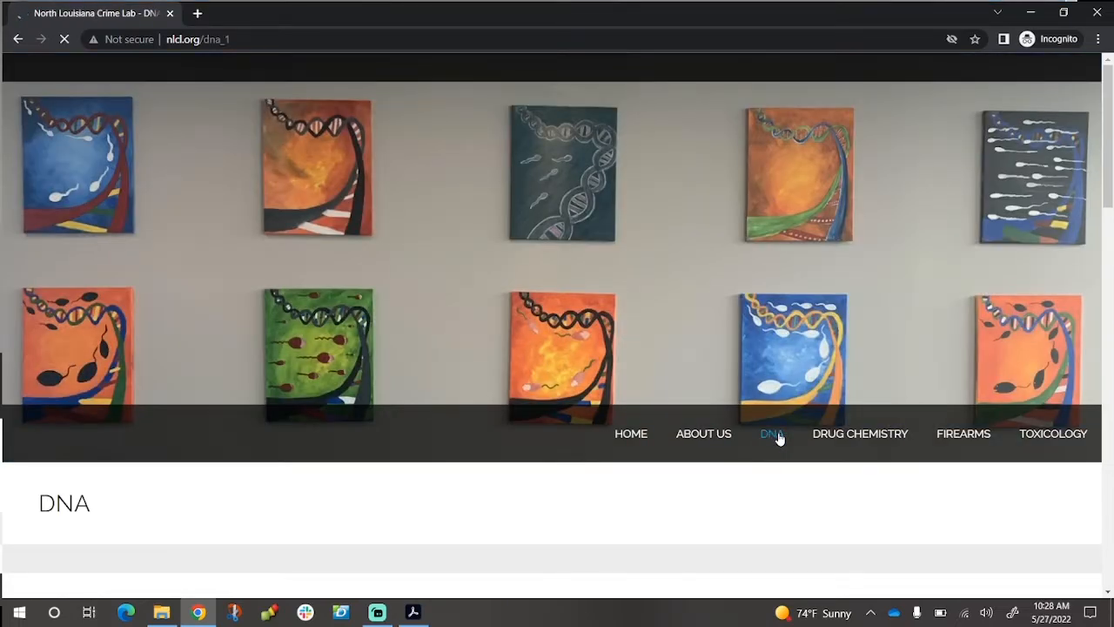
scroll(779, 438, down, 3)
scroll(779, 437, down, 1)
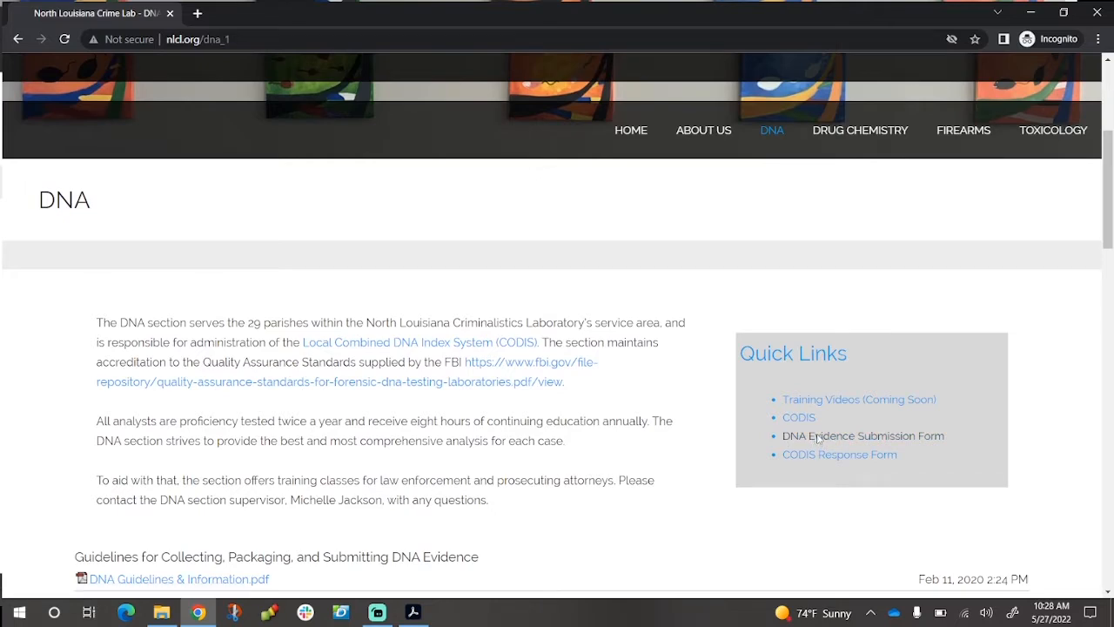
Open the DNA Evidence Submission Form in Chrome, cancel its download, and switch to the copy in Acrobat
click(818, 440)
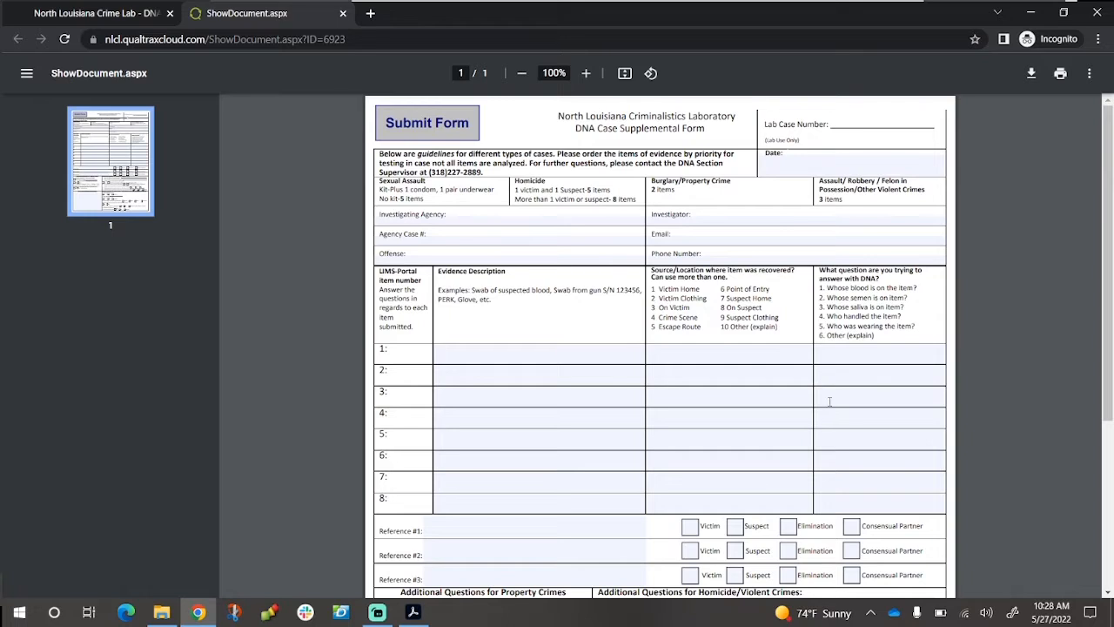
click(1032, 74)
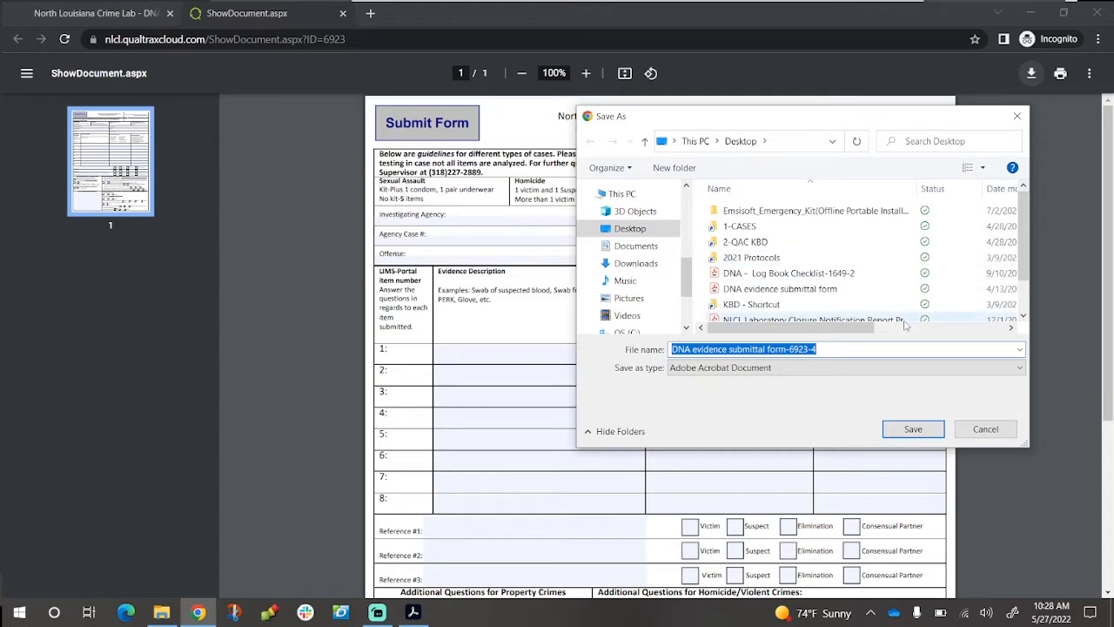
click(978, 427)
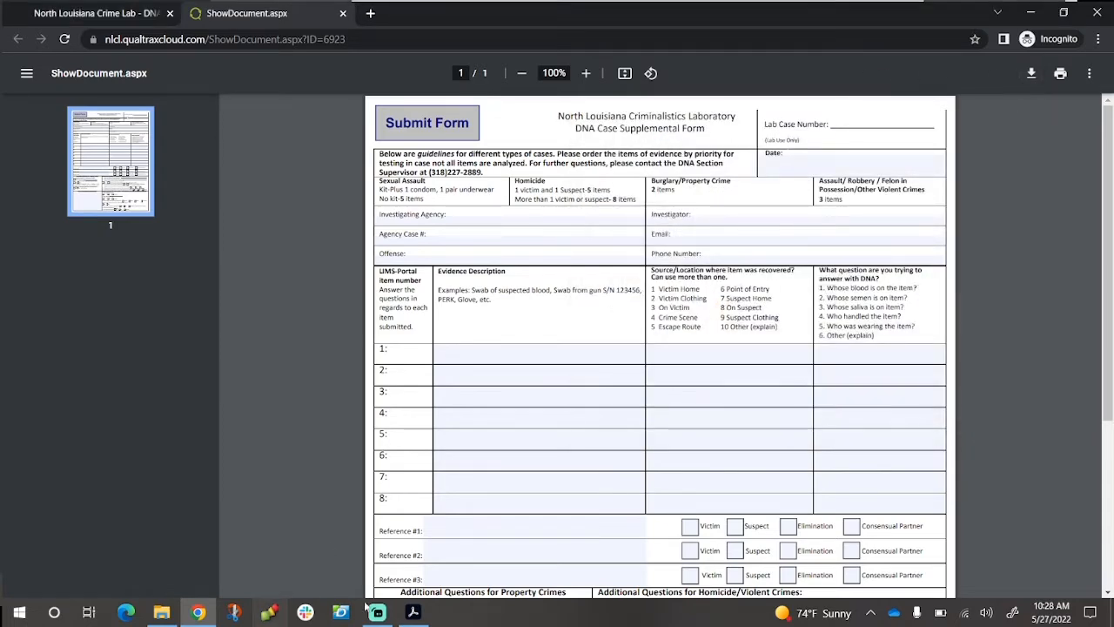
click(414, 613)
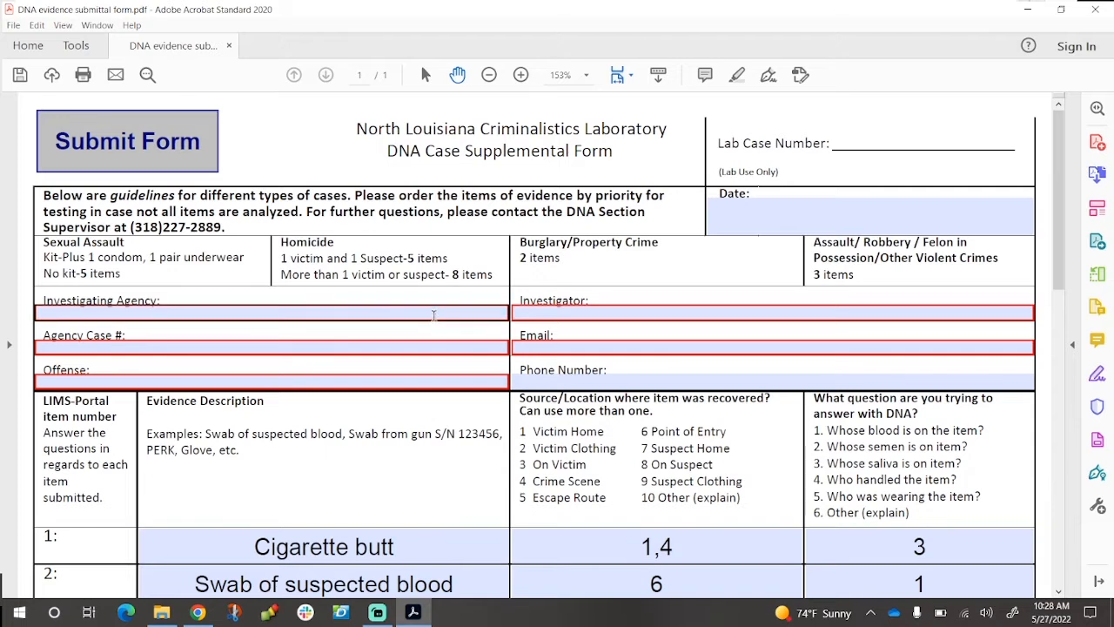
click(435, 315)
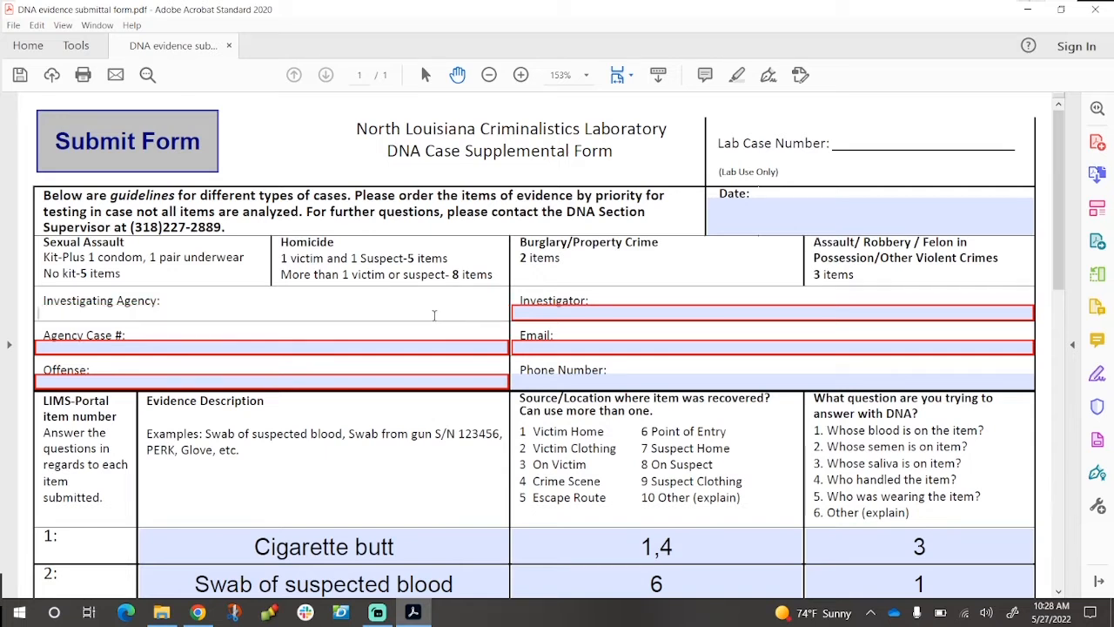
text(Your Agency)
key(Tab)
text(IN)
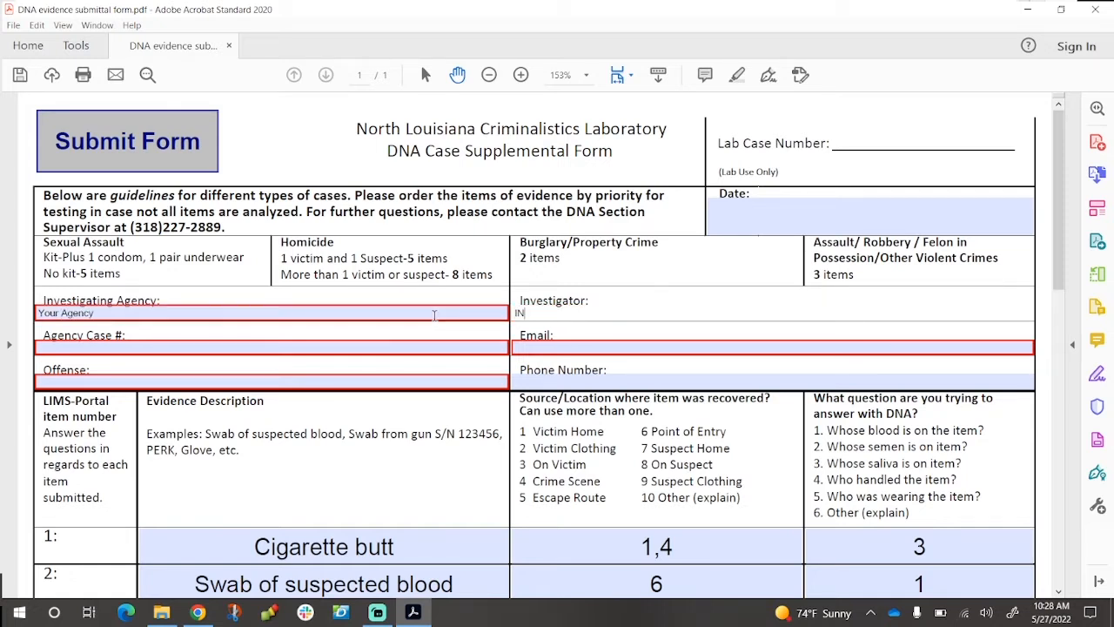
text(vest)
key(BackSpace)
key(BackSpace)
key(BackSpace)
key(BackSpace)
key(BackSpace)
text(nvestigator Smith)
key(Tab)
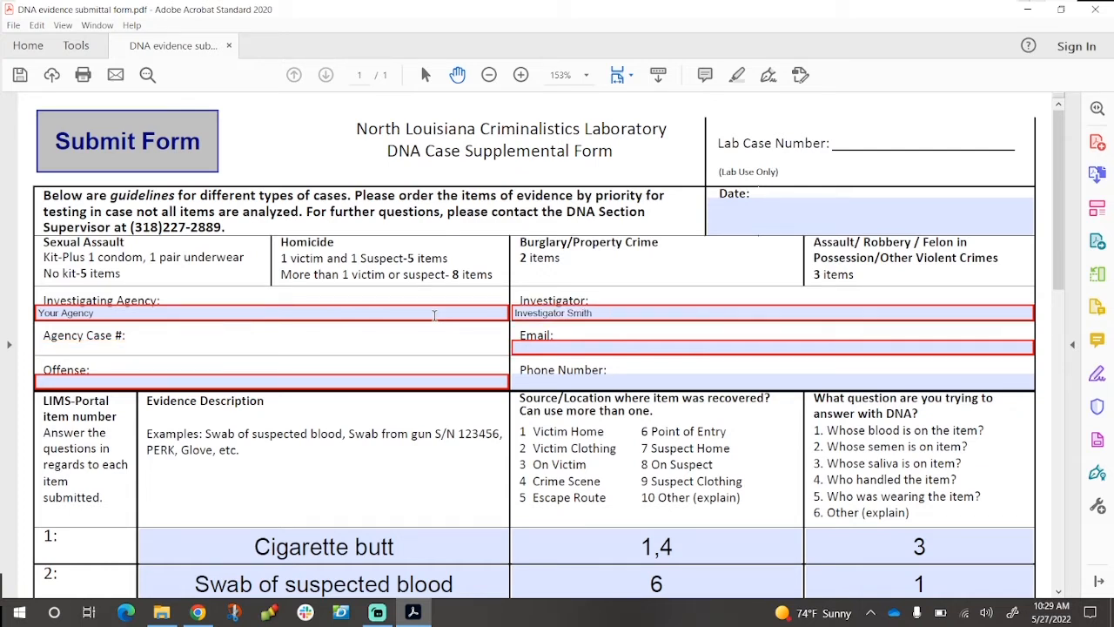
key(Tab)
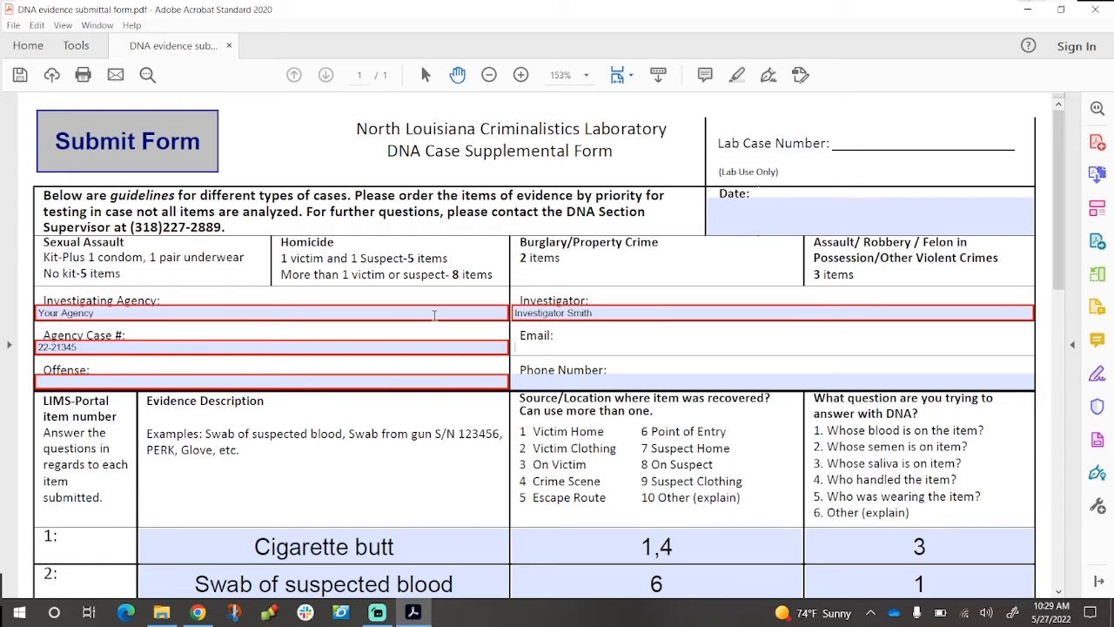
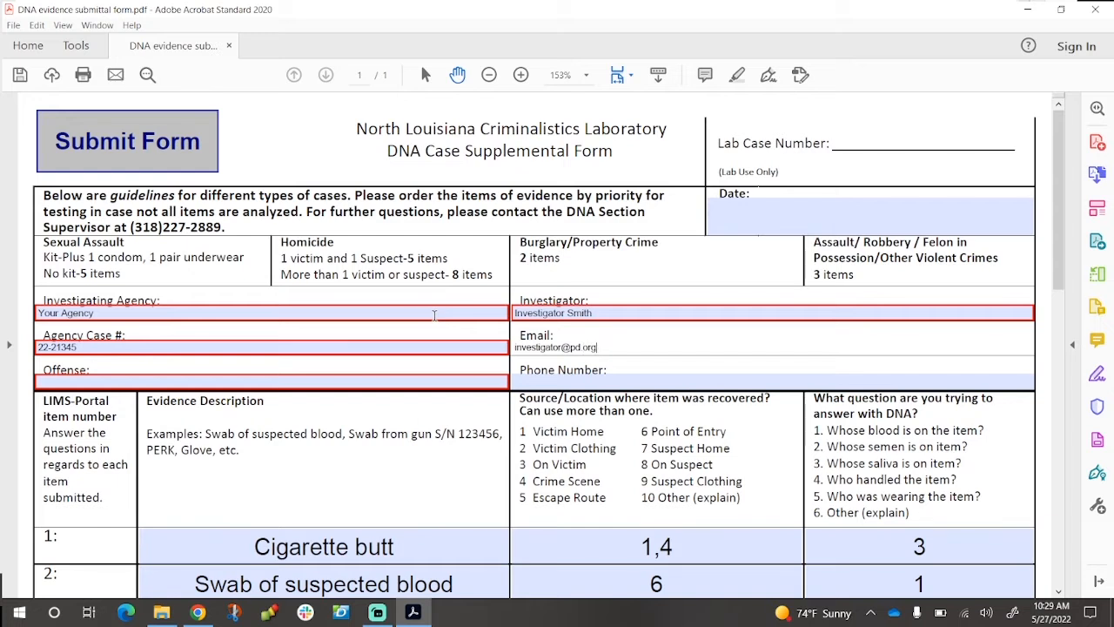
Enter offense 'sexual assault/burglary', the contact phone number, and date 5/27/22
key(Tab)
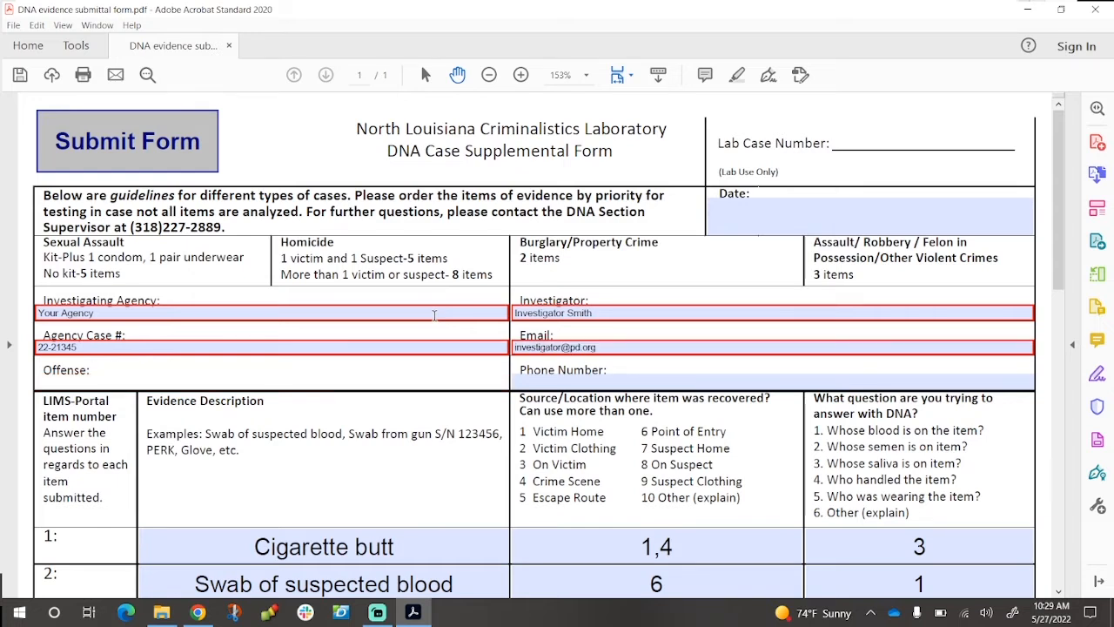
text(sexual assault/burglary)
key(Tab)
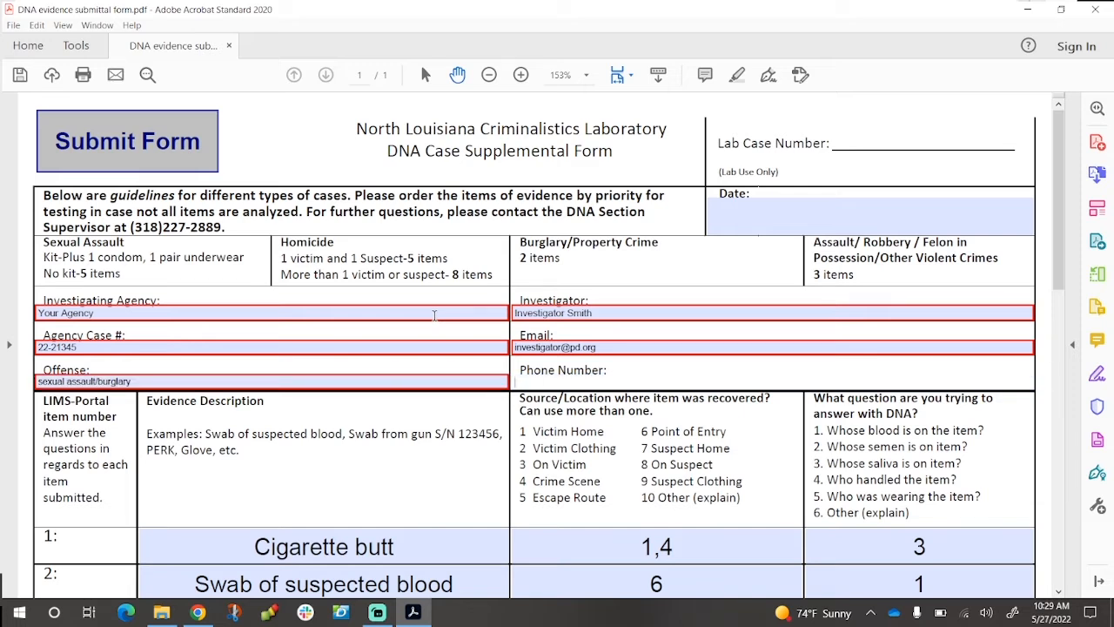
click(751, 216)
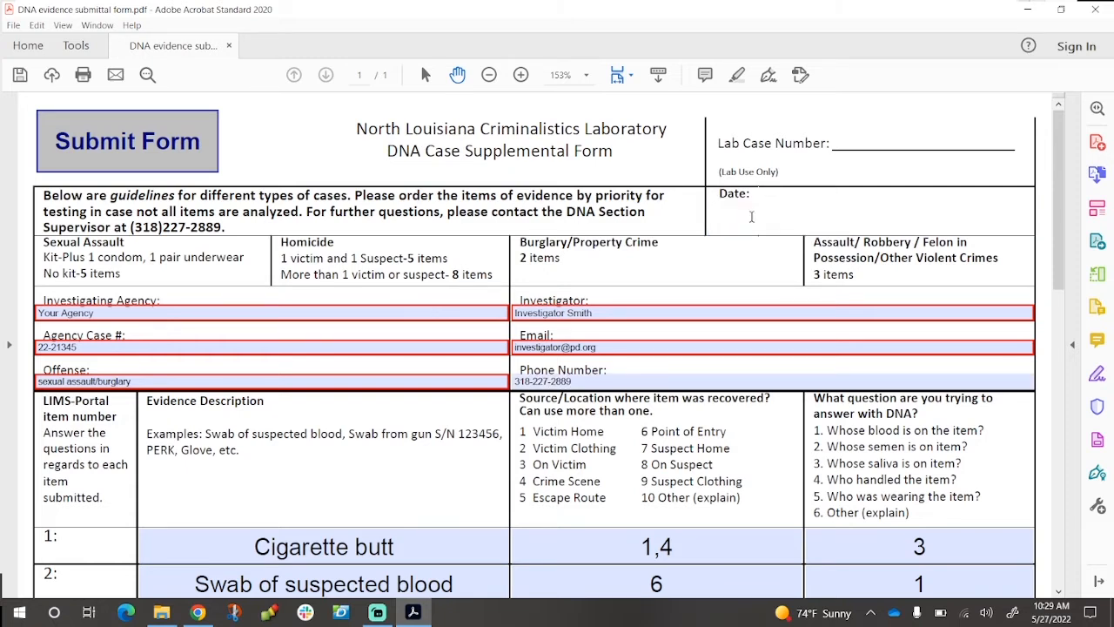
text(5/27/22)
click(405, 461)
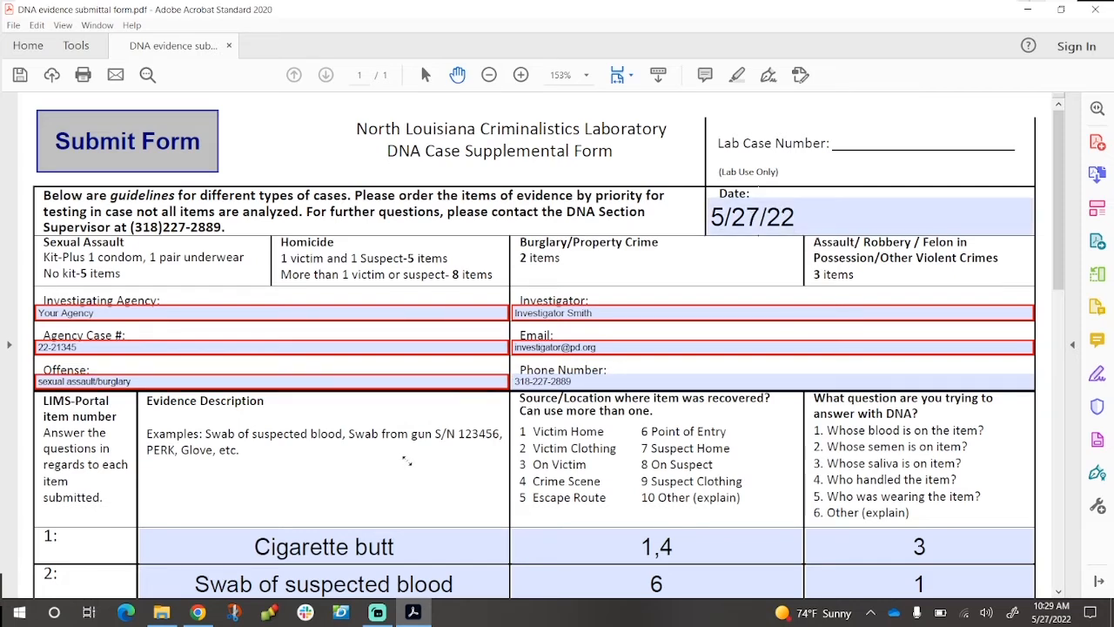
scroll(406, 461, down, 4)
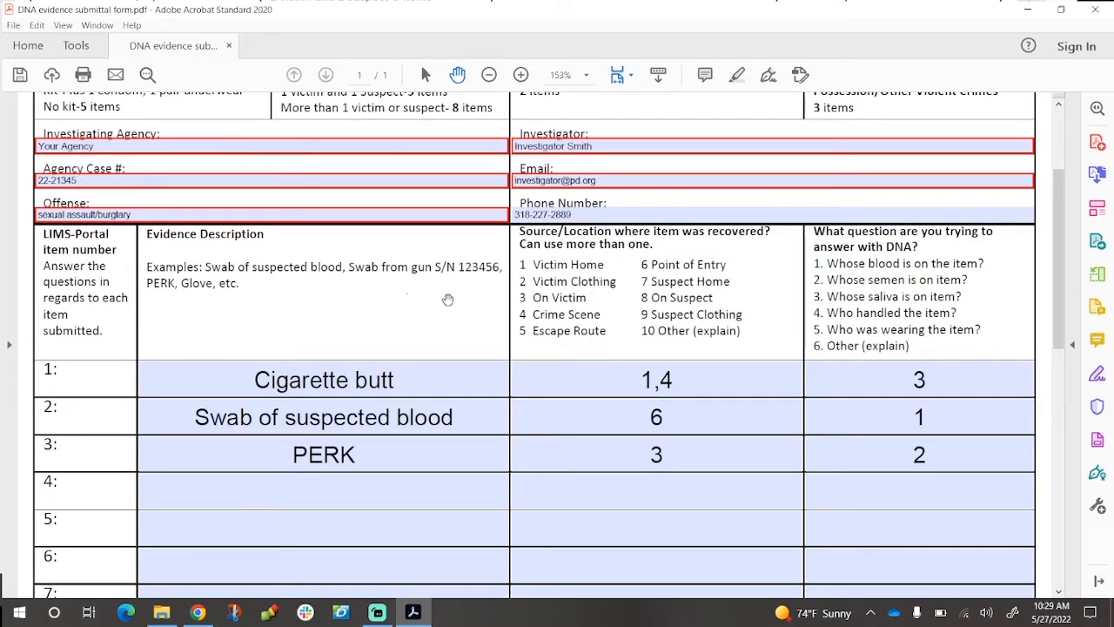
click(354, 423)
click(415, 340)
scroll(414, 340, down, 2)
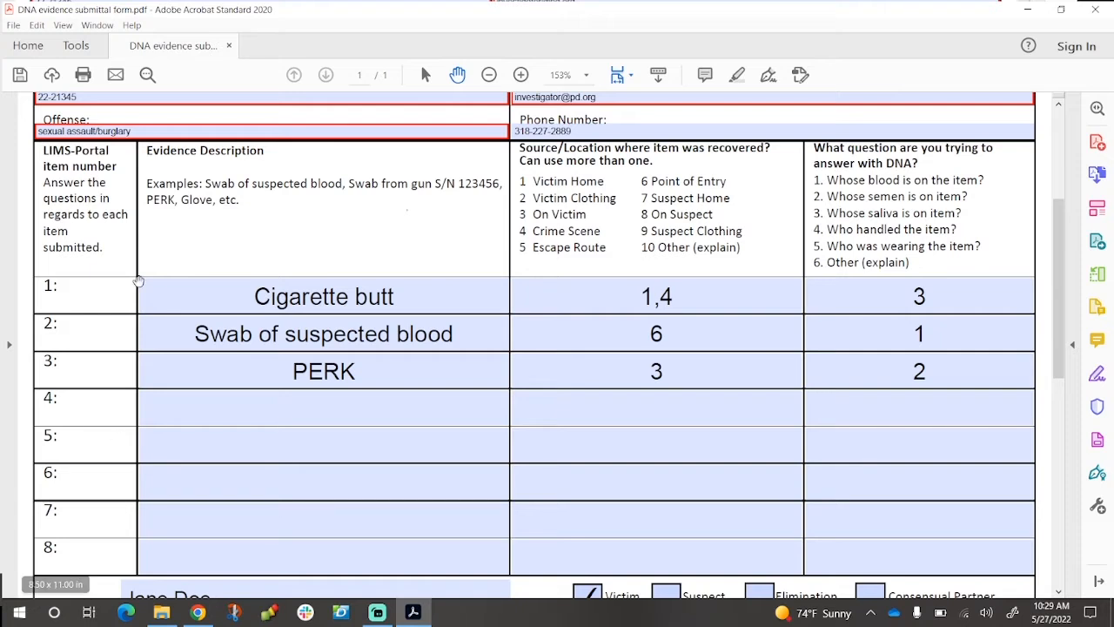
scroll(403, 242, up, 5)
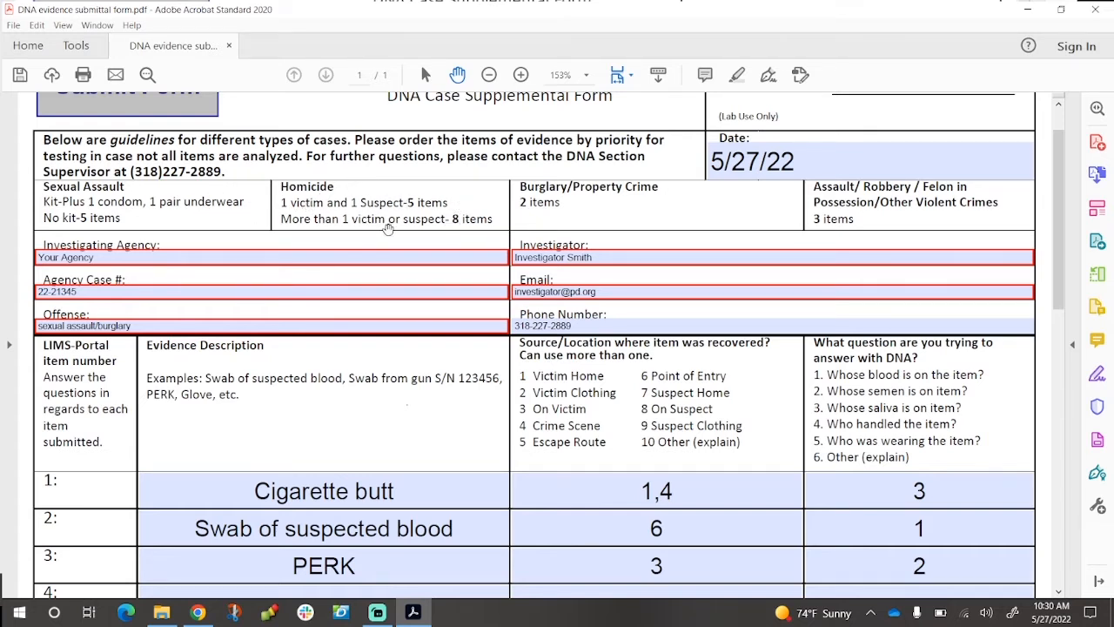
scroll(402, 234, down, 1)
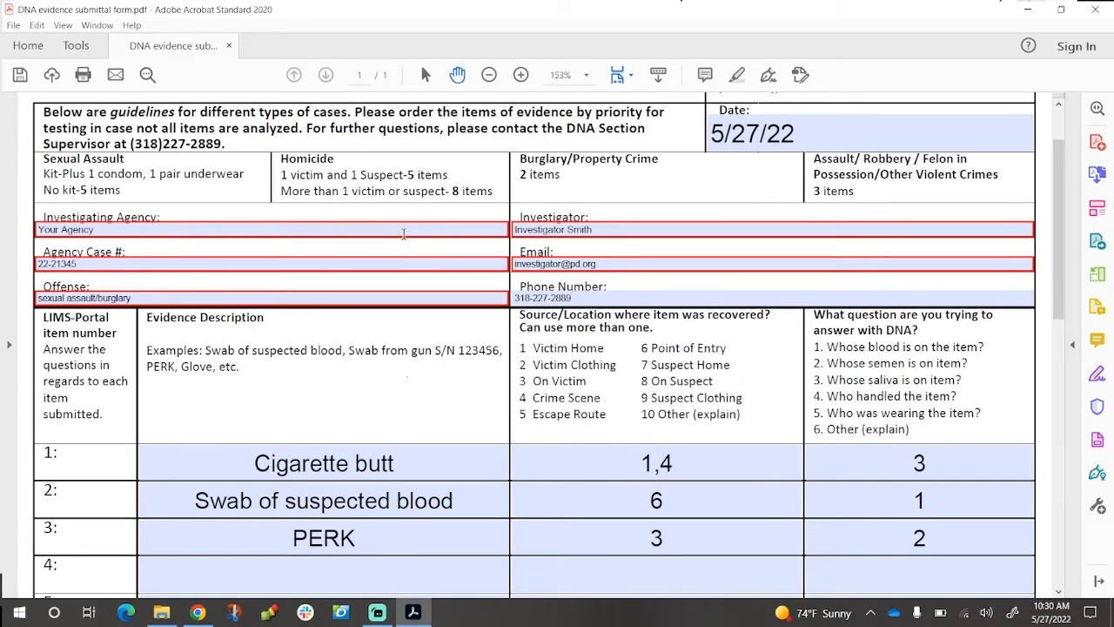
scroll(403, 234, down, 2)
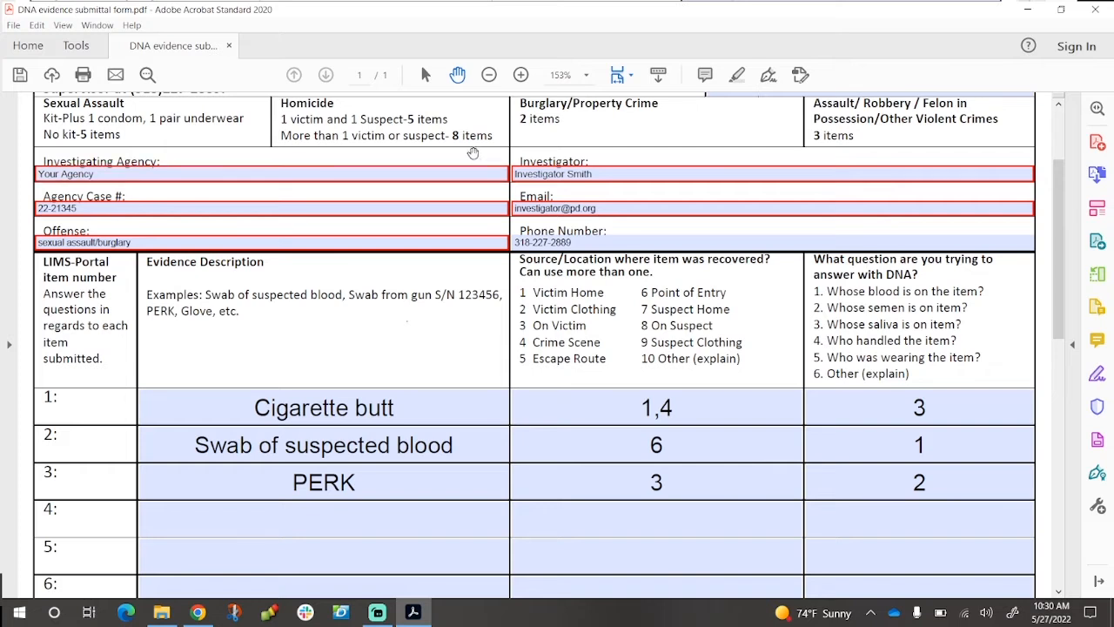
scroll(459, 131, up, 1)
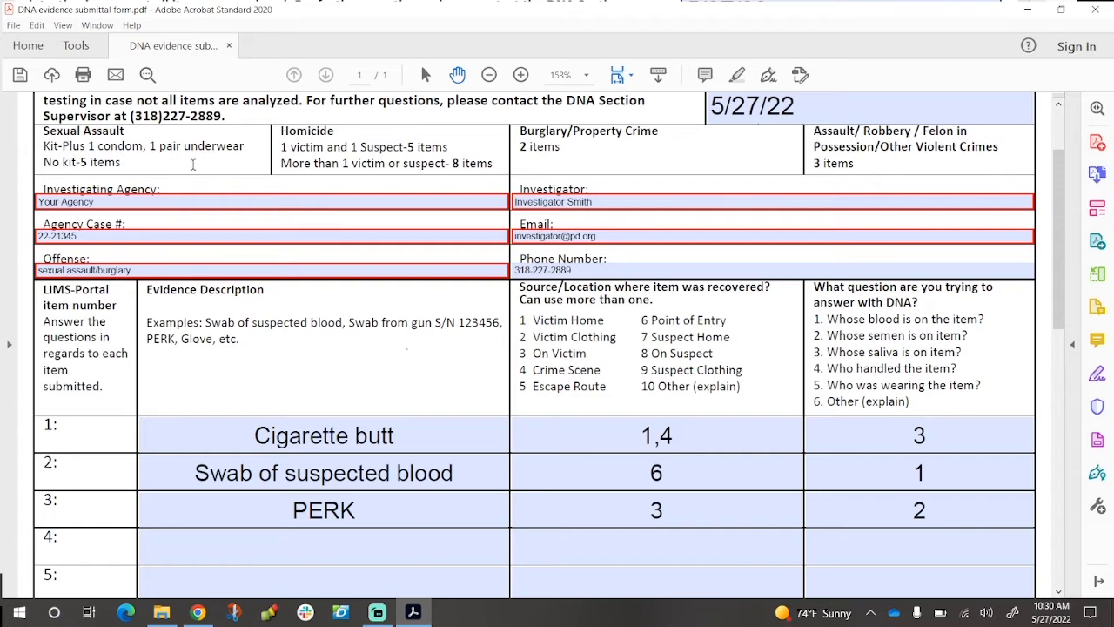
scroll(193, 164, up, 1)
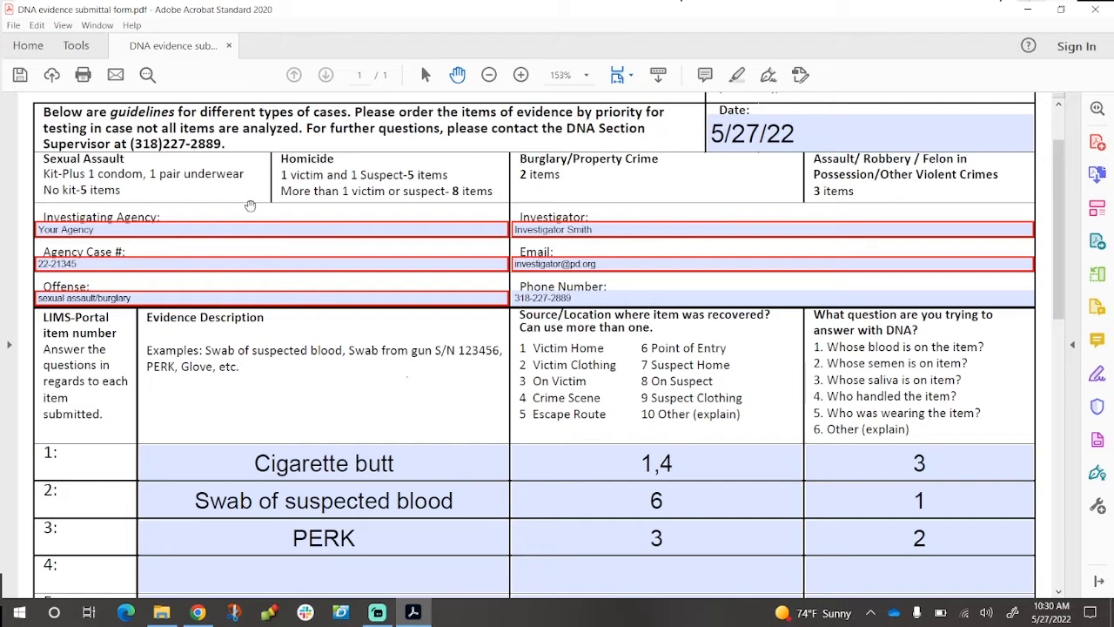
scroll(248, 202, down, 1)
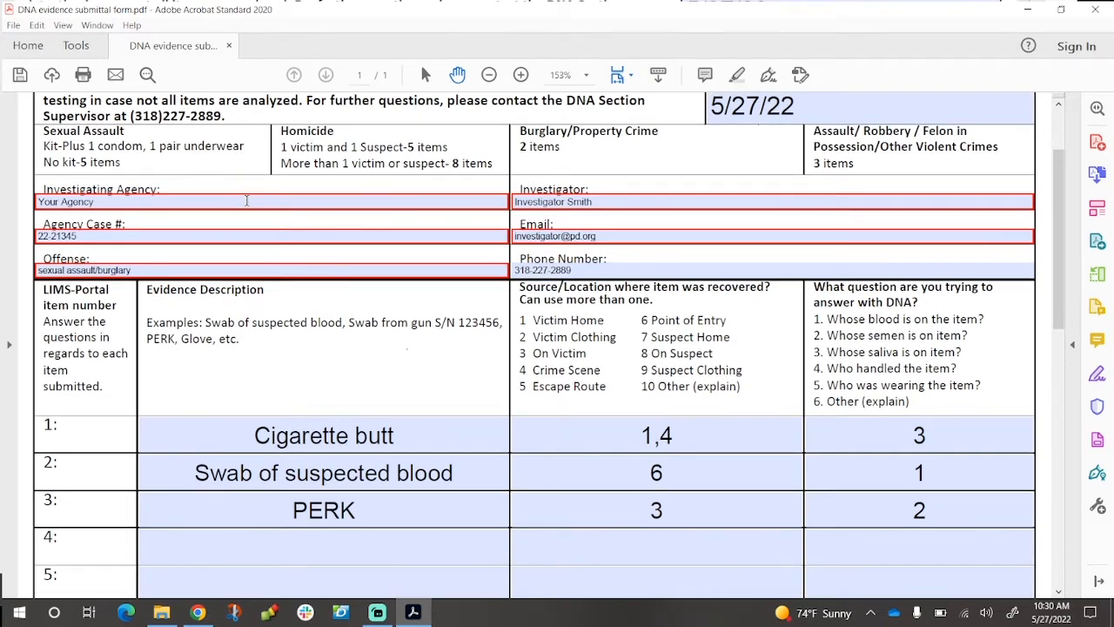
scroll(247, 200, down, 4)
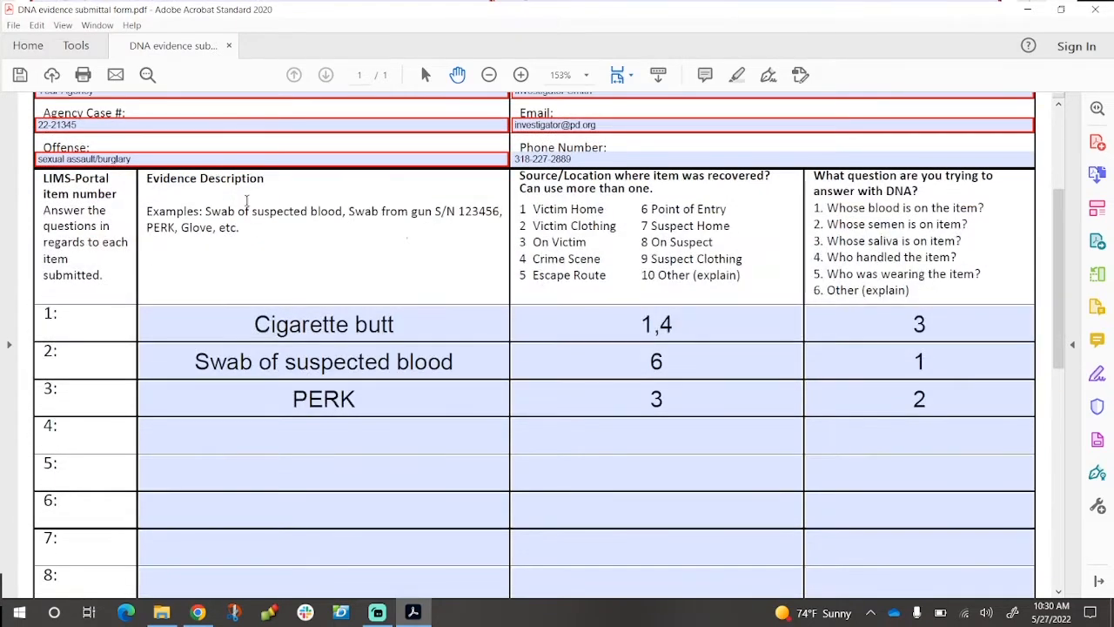
scroll(247, 202, down, 3)
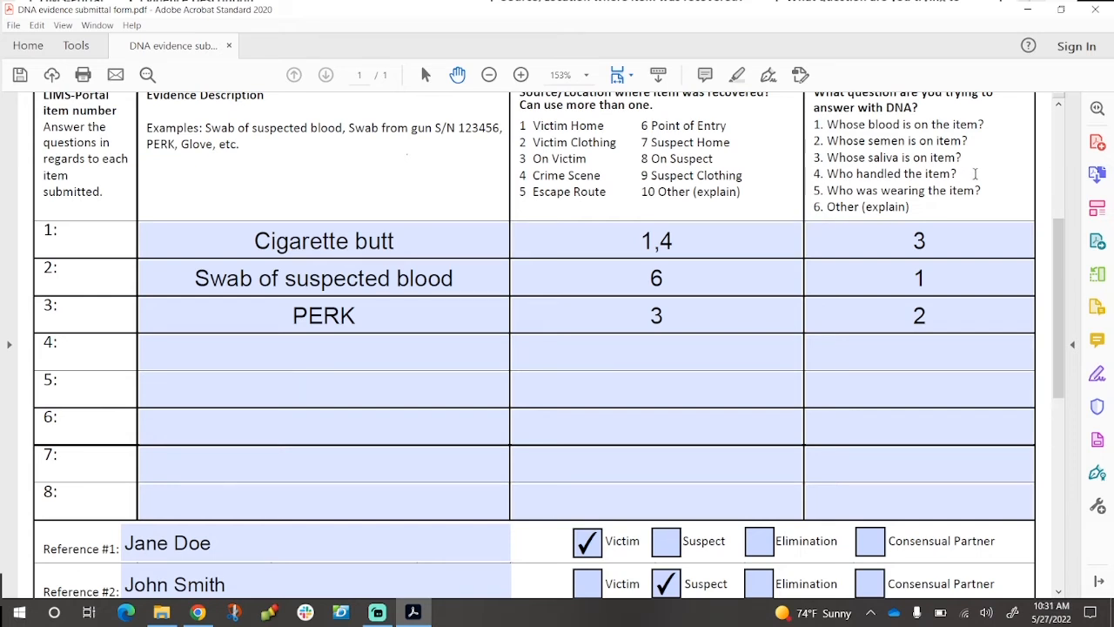
scroll(971, 173, up, 1)
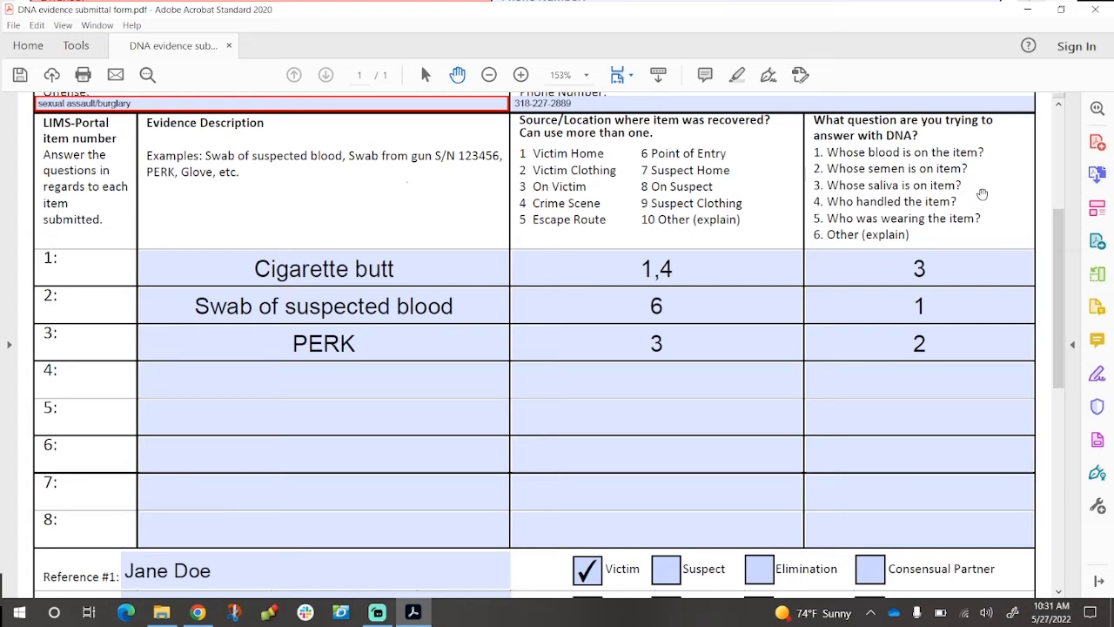
scroll(982, 193, down, 5)
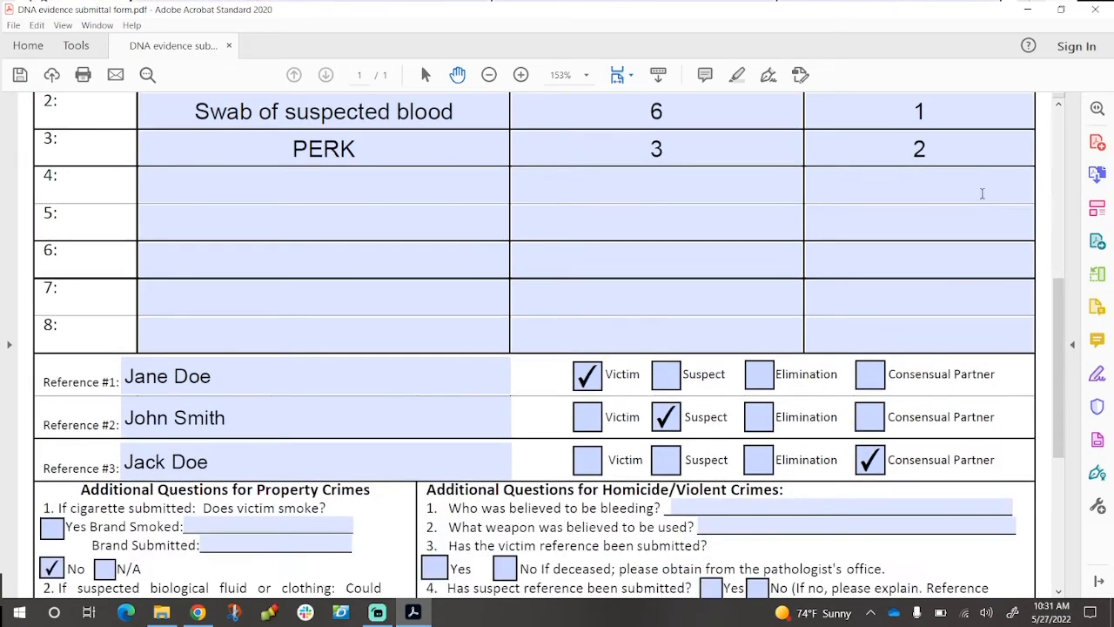
scroll(982, 193, down, 1)
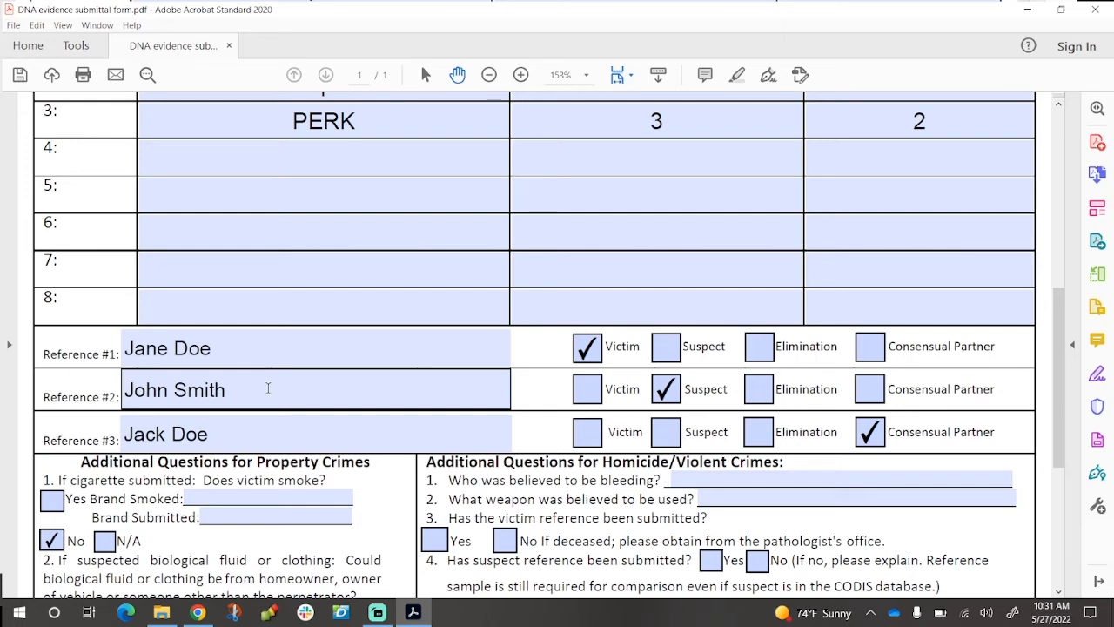
scroll(268, 388, down, 2)
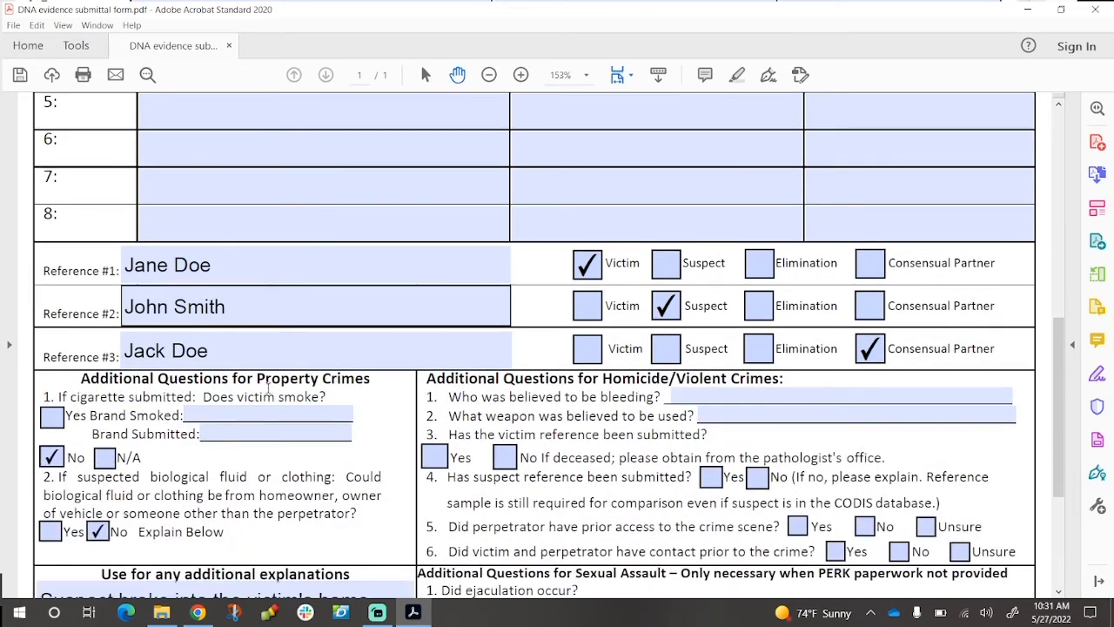
scroll(268, 388, down, 2)
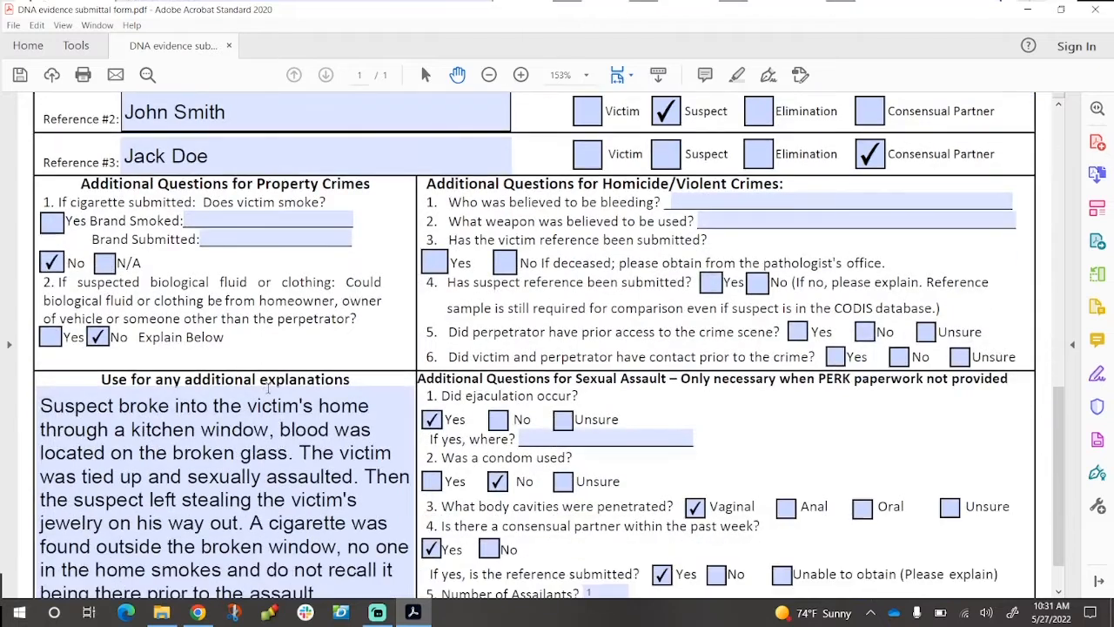
scroll(268, 388, down, 1)
scroll(268, 388, down, 1)
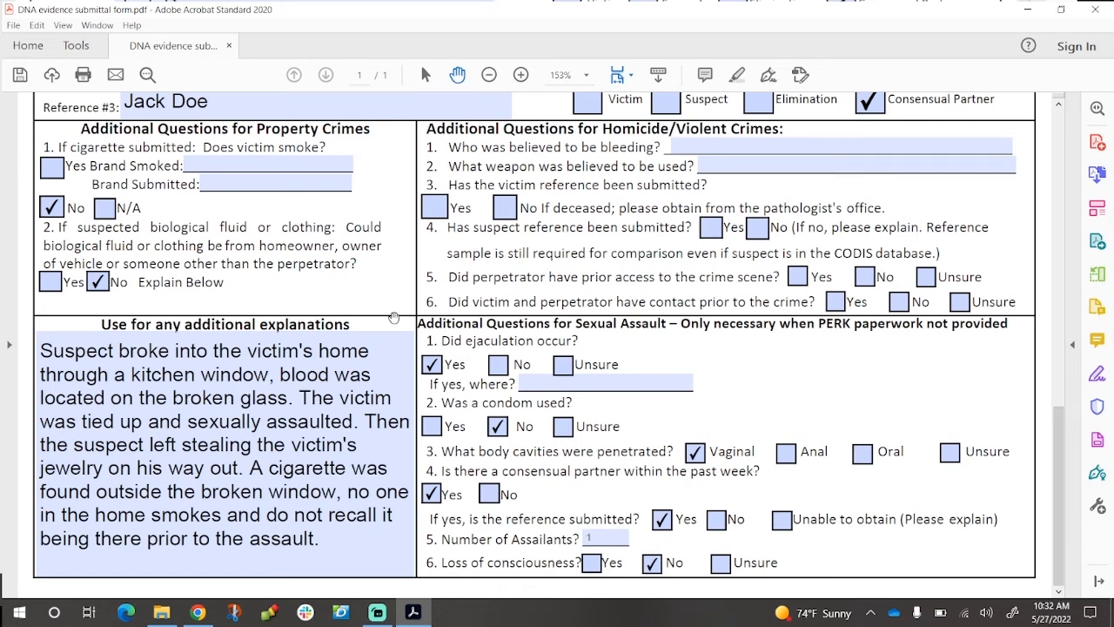
scroll(396, 287, up, 5)
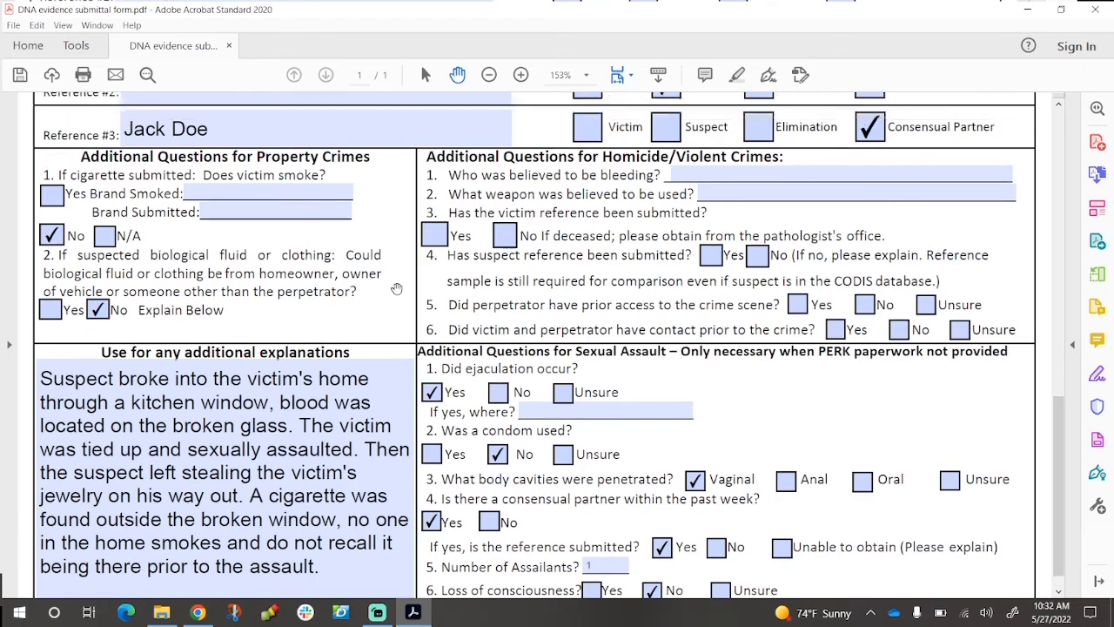
scroll(396, 287, up, 13)
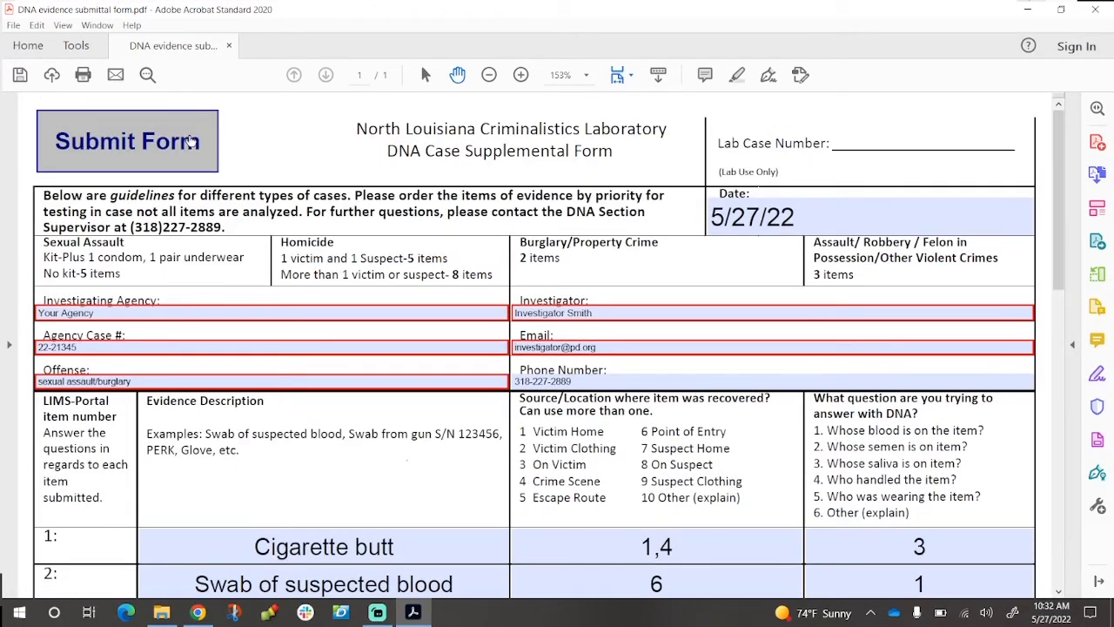
Submit the form by email through the default Microsoft Outlook application
click(156, 145)
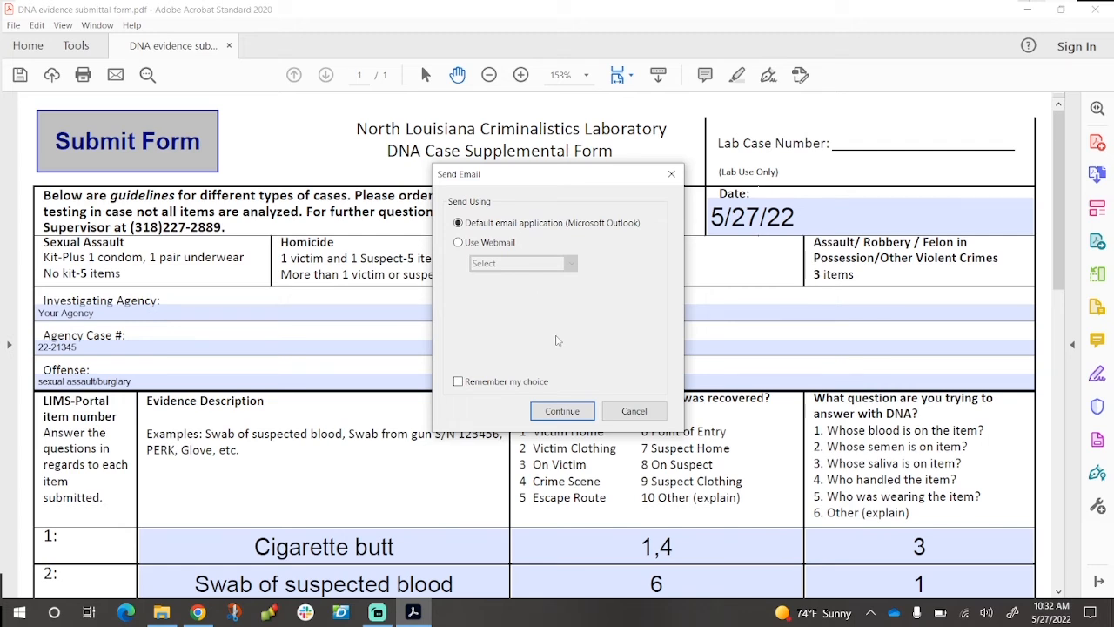
click(562, 417)
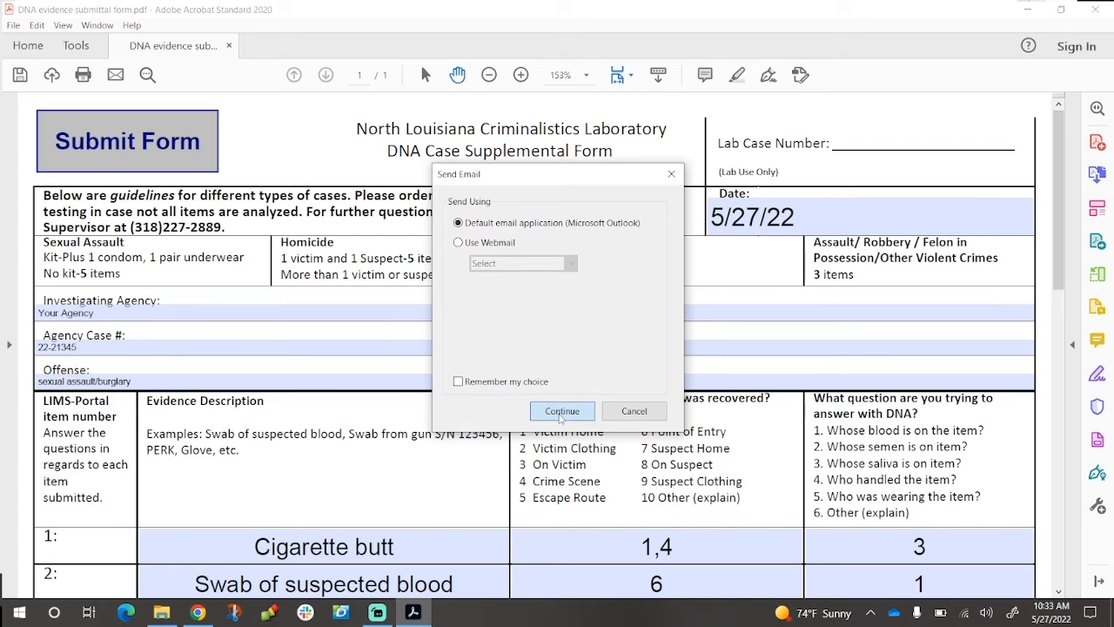